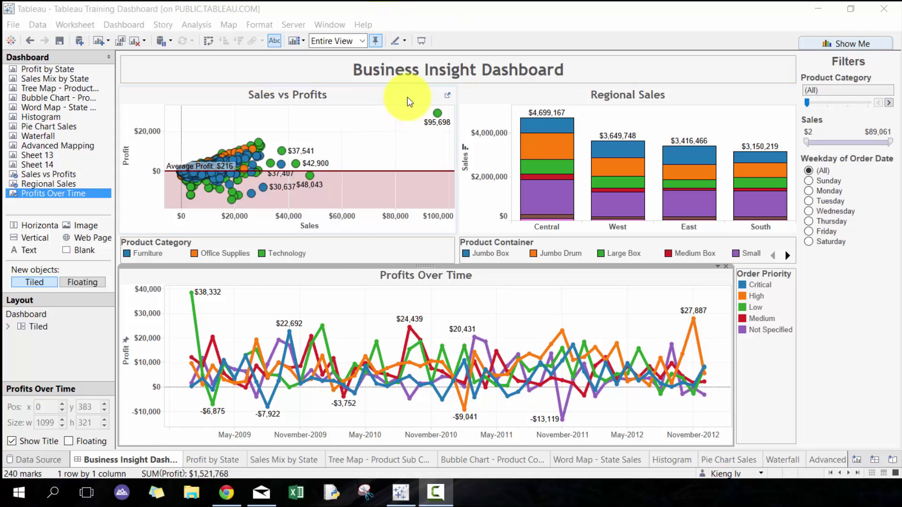
Select the Sales vs Profits chart on the dashboard and jump to its worksheet.
click(453, 102)
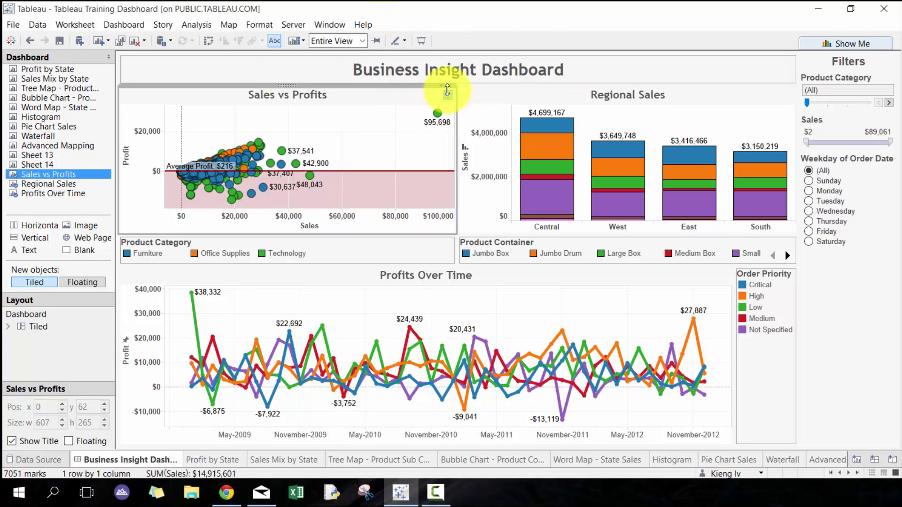
click(448, 96)
Start a new parameter named Display Sheet with String data type and a List of values.
click(109, 89)
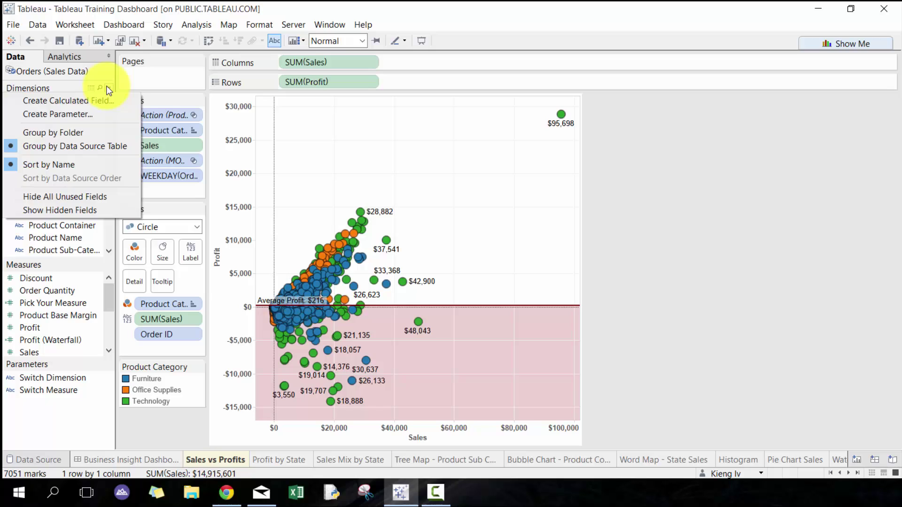
click(111, 115)
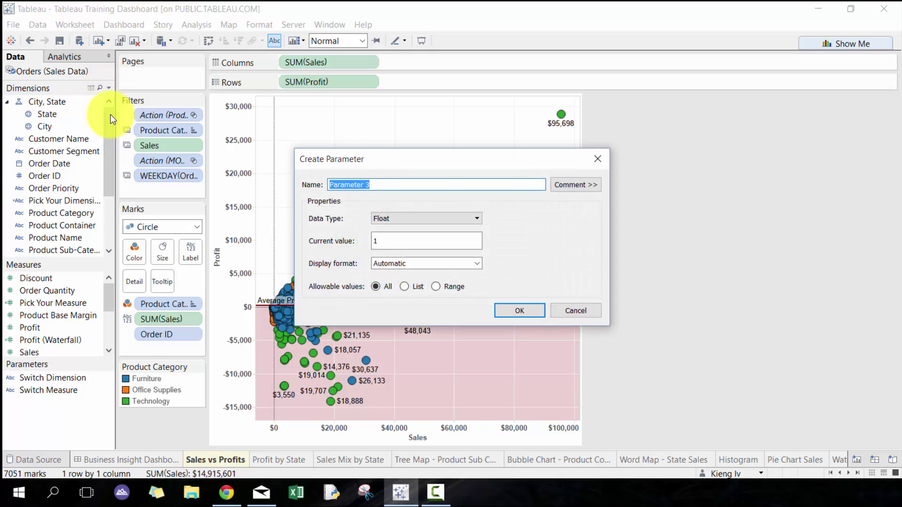
text(Display Sheet)
click(390, 218)
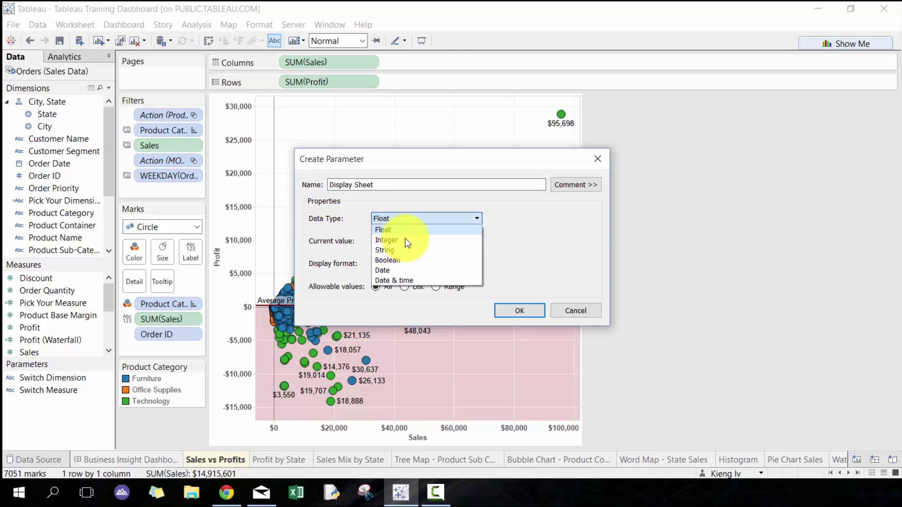
click(410, 253)
click(405, 287)
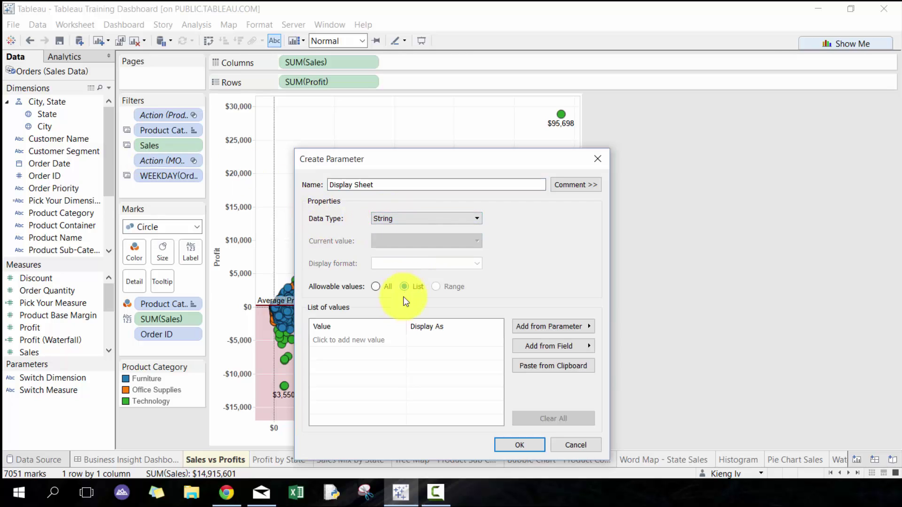
Enter the list values All, Chart 1, Chart 2 and Chart 3, and save the parameter.
click(370, 341)
text(All)
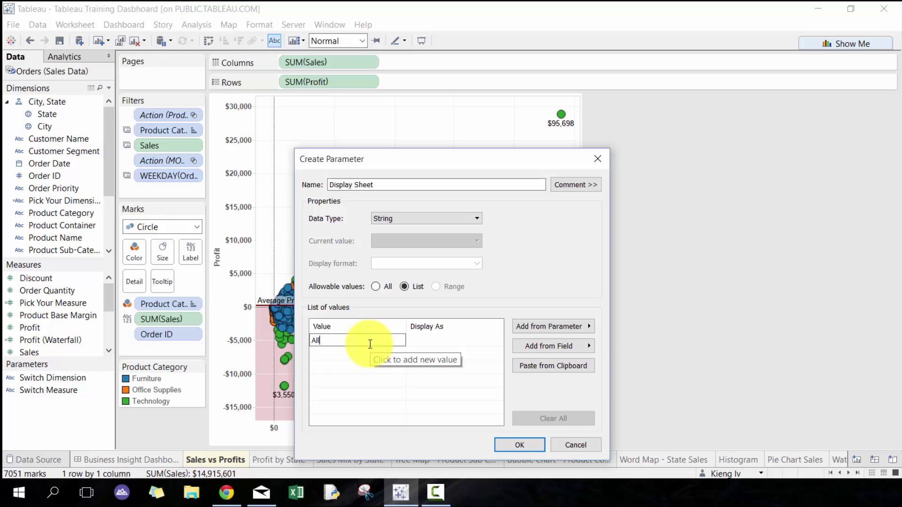
key(Return)
text(Chart 1)
key(Return)
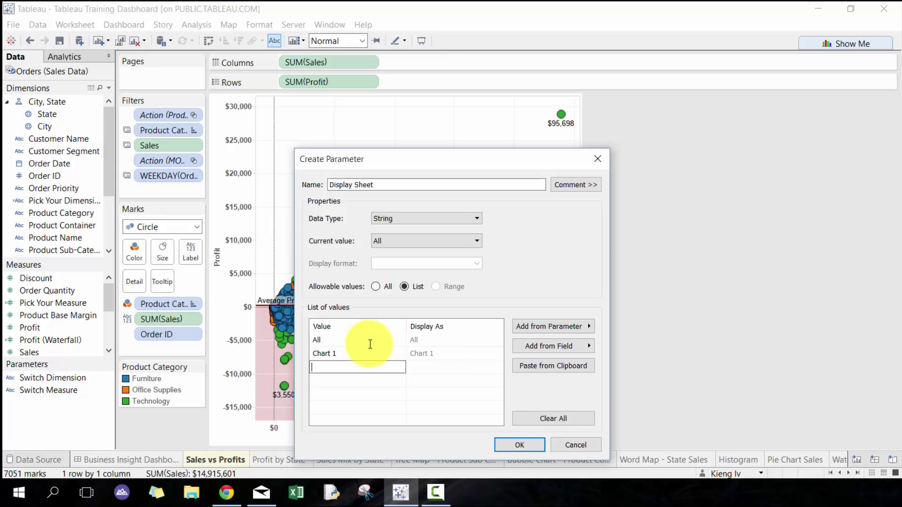
text(Chart 2)
key(Return)
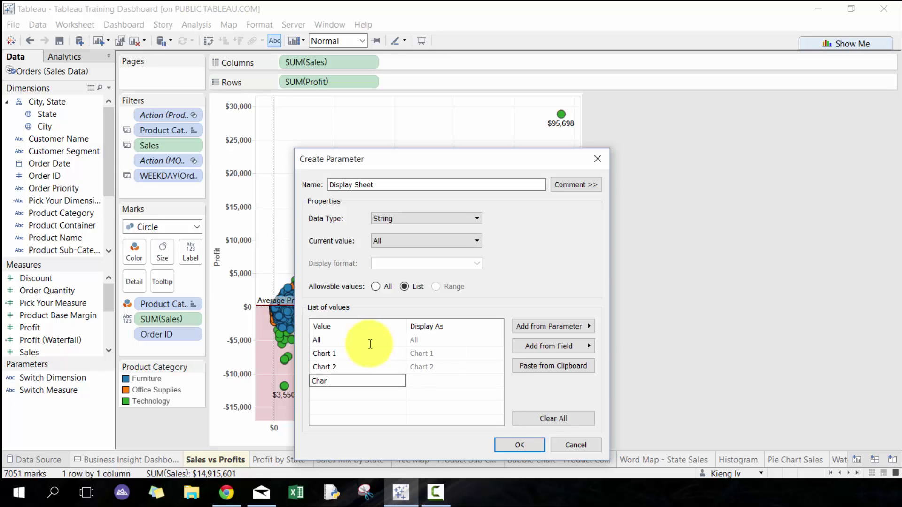
text(Chart 3)
key(Return)
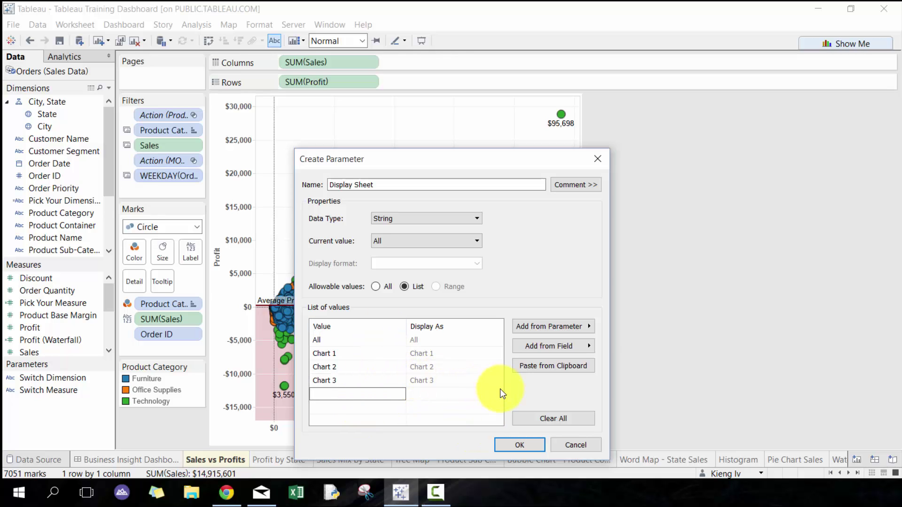
click(506, 446)
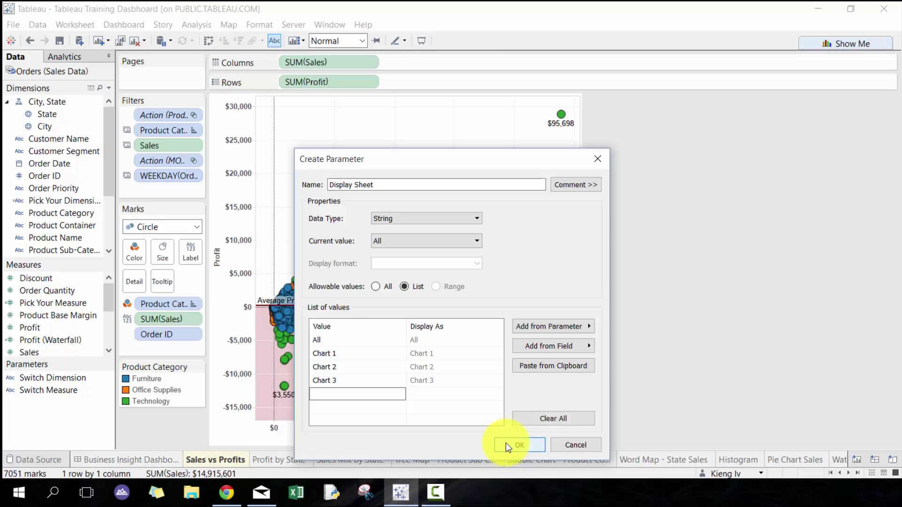
Create Calculation1 with the formula [Display Sheet] and save it.
click(111, 88)
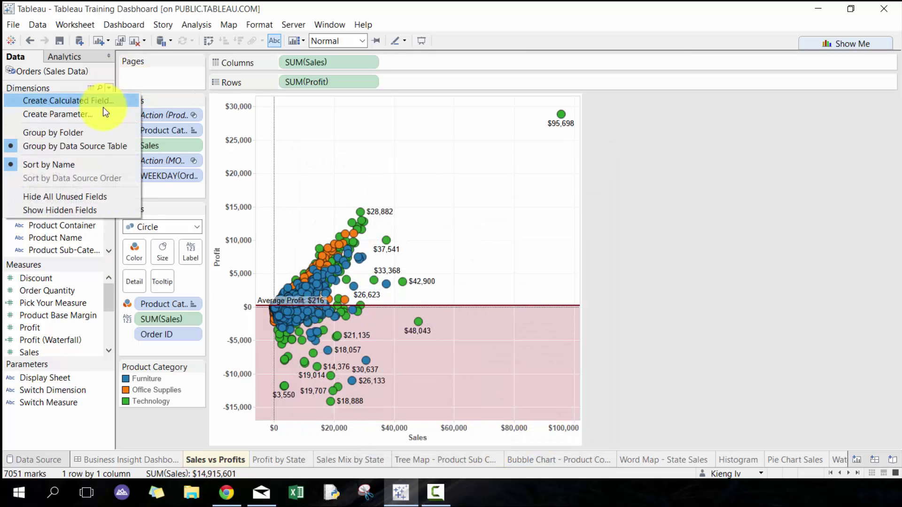
click(100, 99)
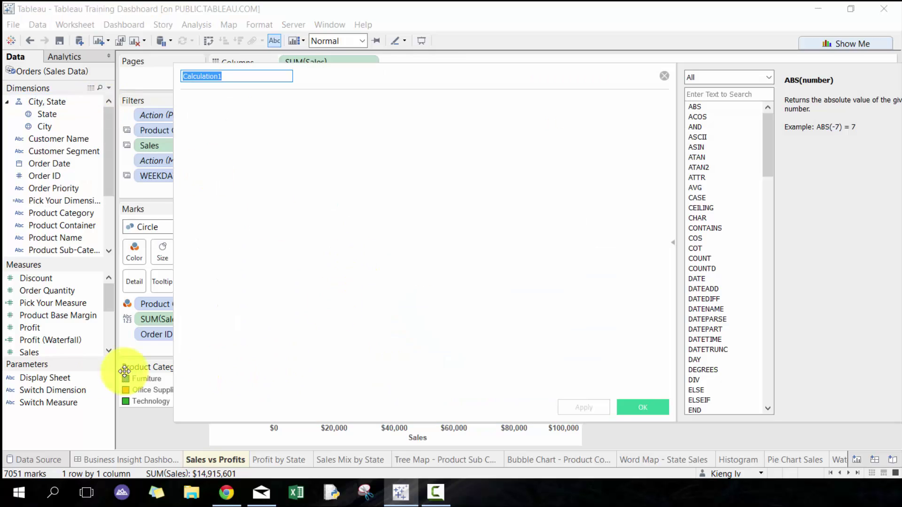
drag(57, 379, 444, 235)
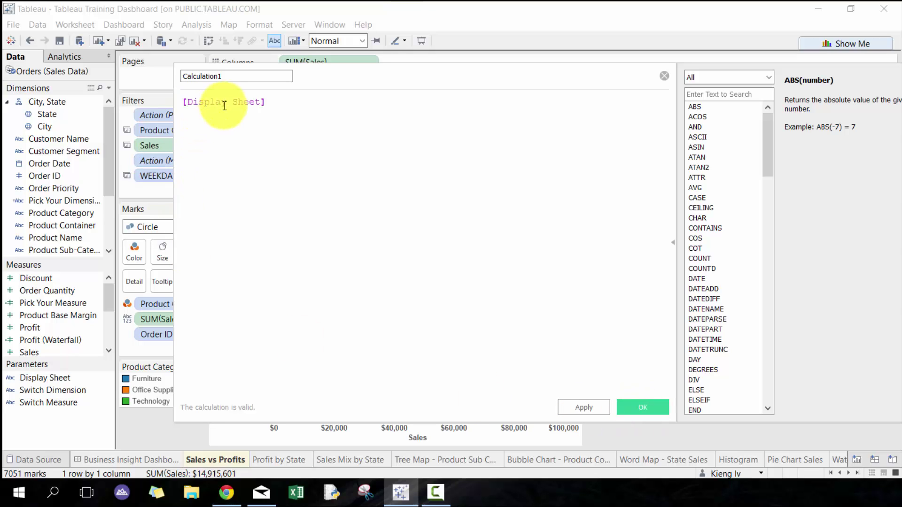
click(631, 406)
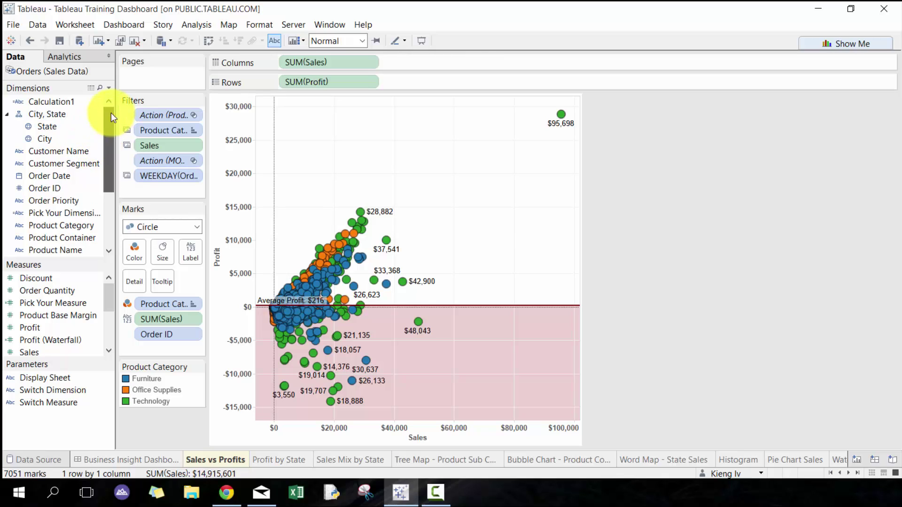
Filter Sales vs Profits on Calculation1 with a custom value list of All and Chart 1.
drag(89, 105, 175, 191)
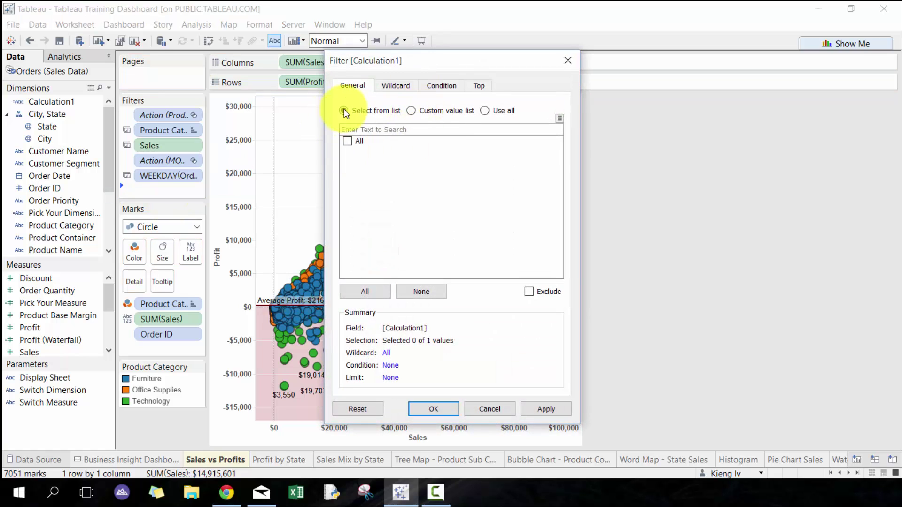
click(455, 113)
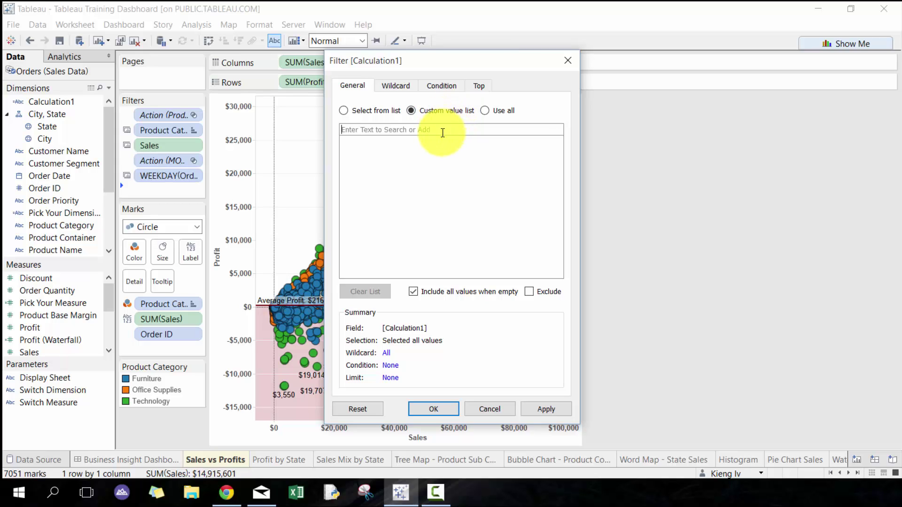
text(All)
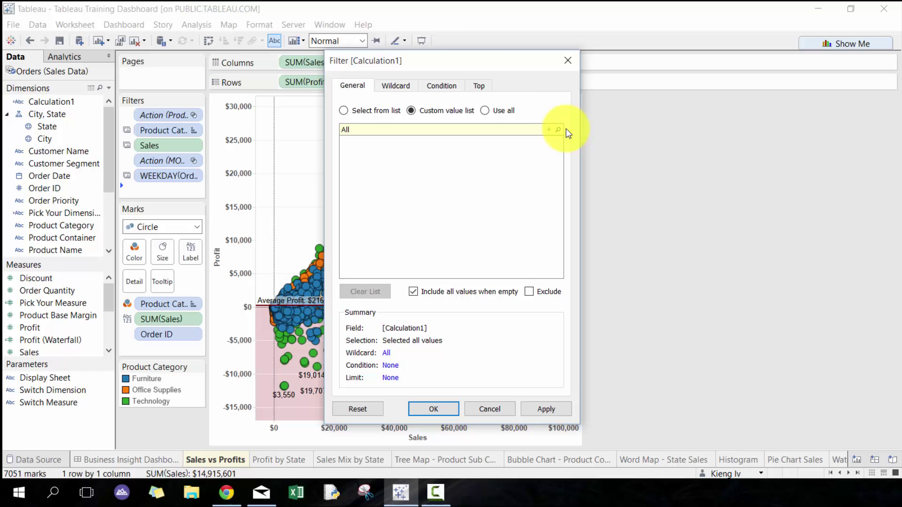
click(548, 129)
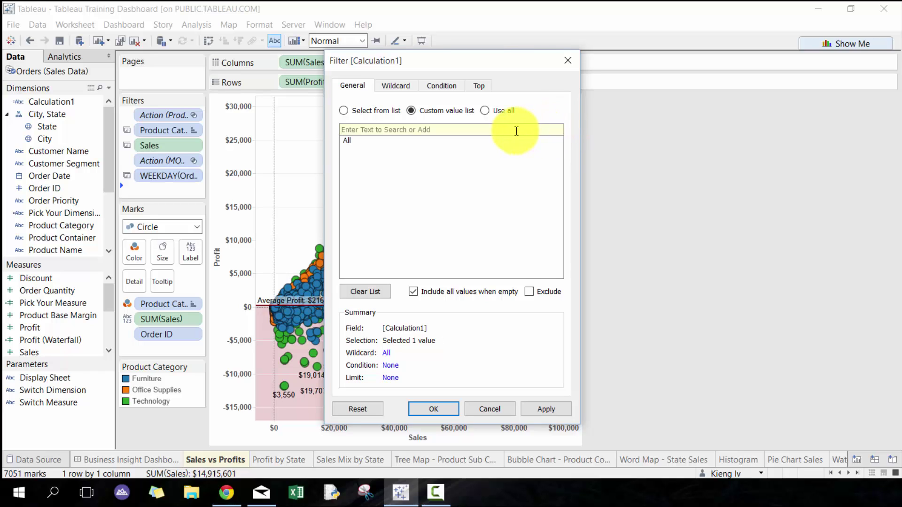
text(Chart )
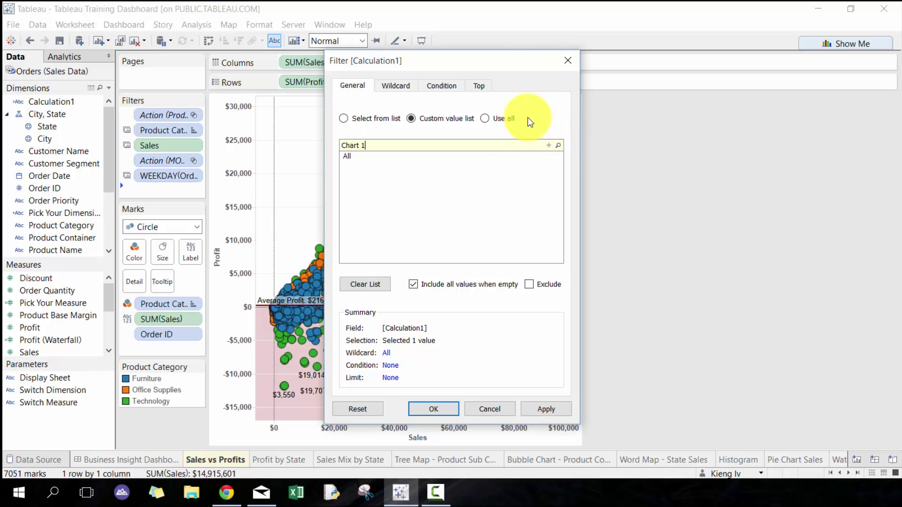
text(1)
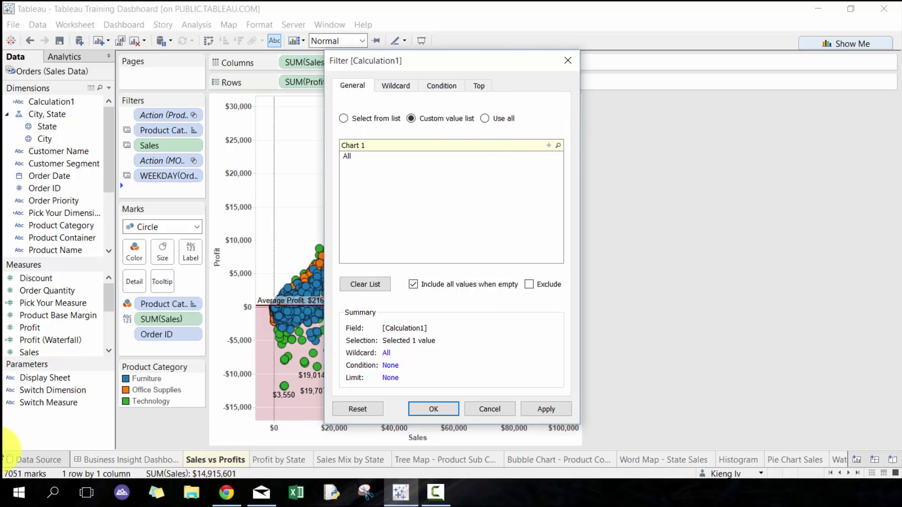
click(549, 146)
click(445, 409)
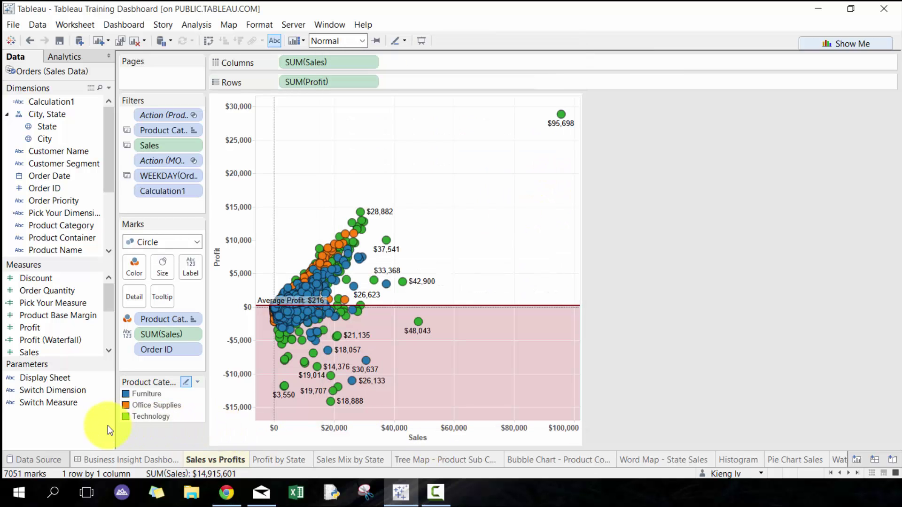
Show the Display Sheet parameter control on the sheet and switch it to Chart 1.
right_click(78, 380)
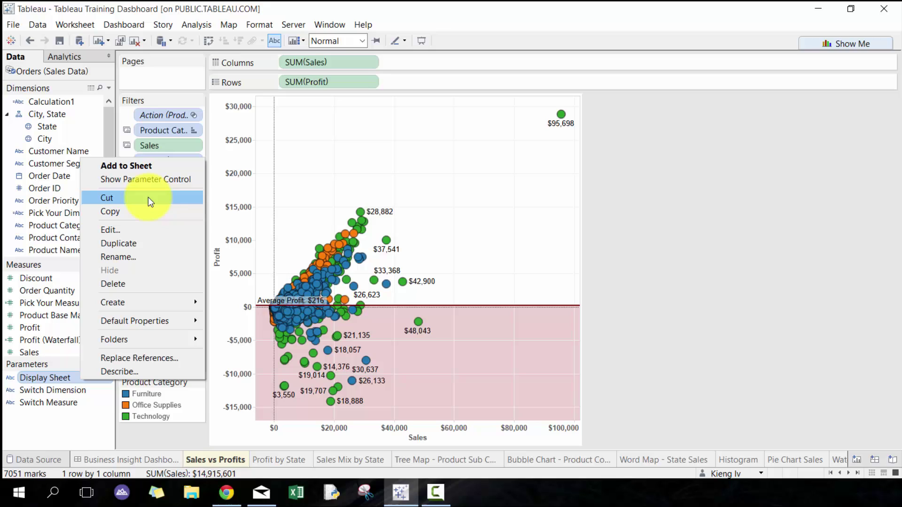
click(148, 179)
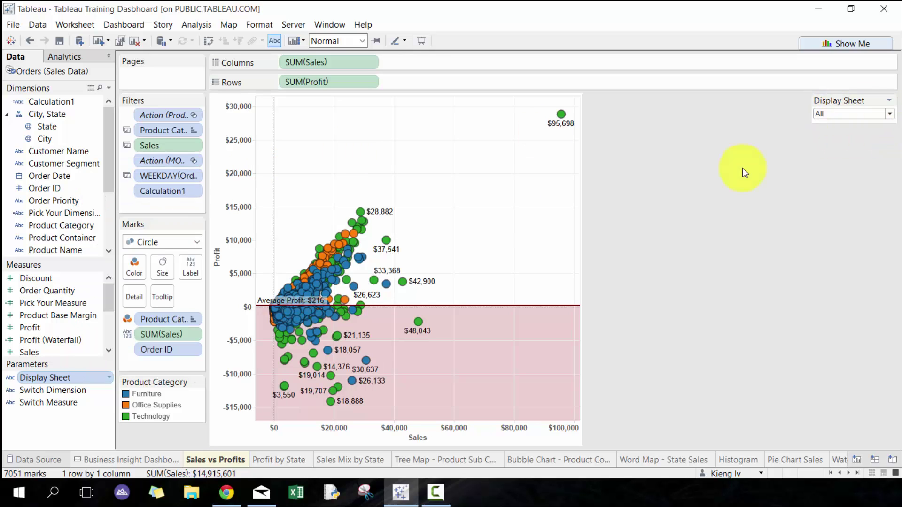
click(841, 114)
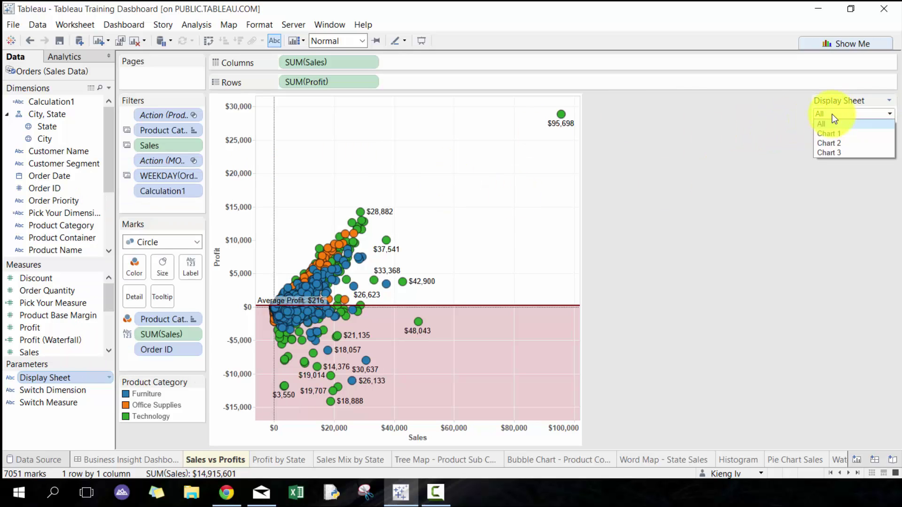
click(819, 135)
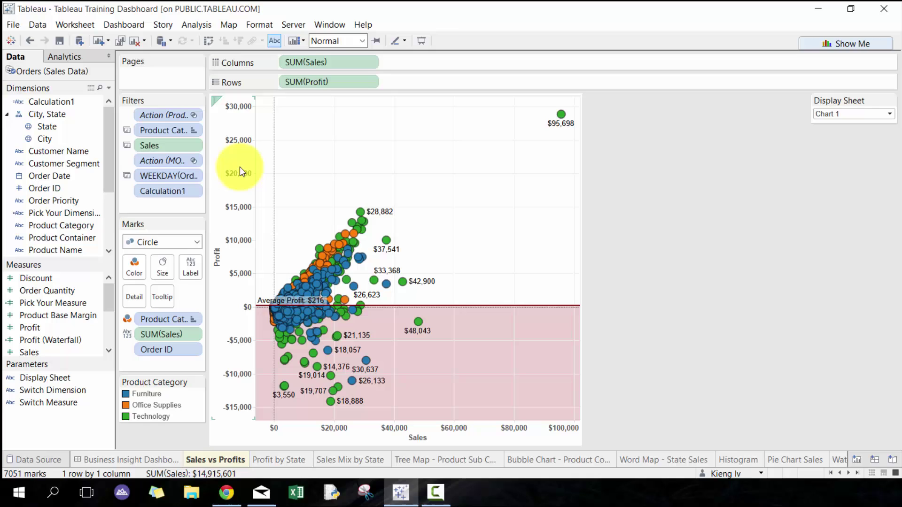
Try Chart 2 and Chart 3 in the Display Sheet control, then set it back to All.
click(835, 116)
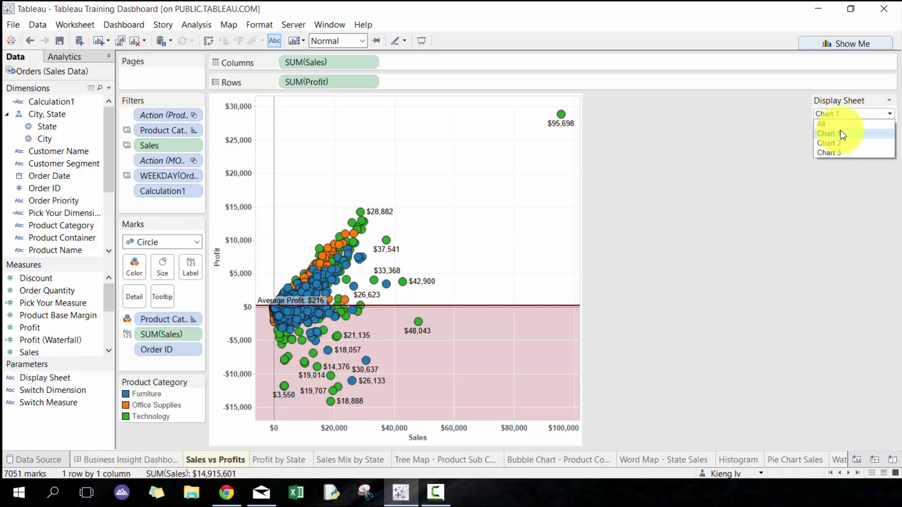
click(841, 140)
click(846, 115)
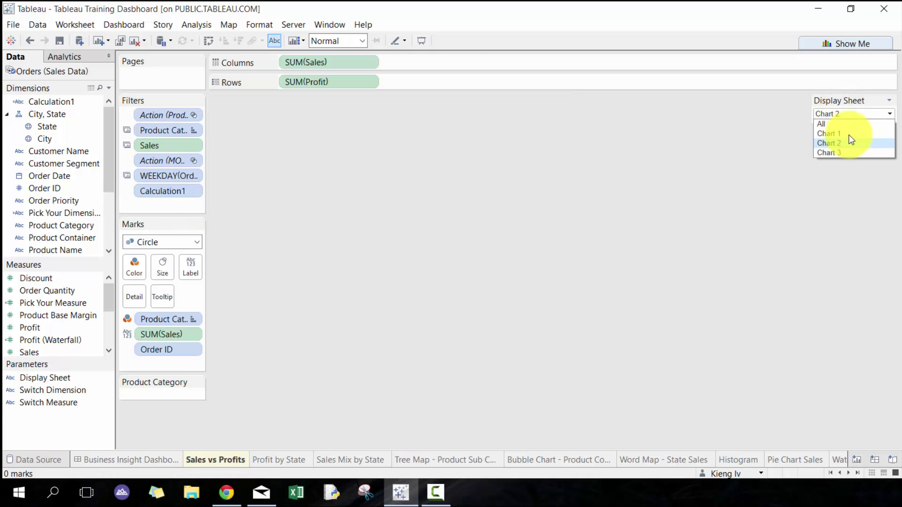
click(839, 153)
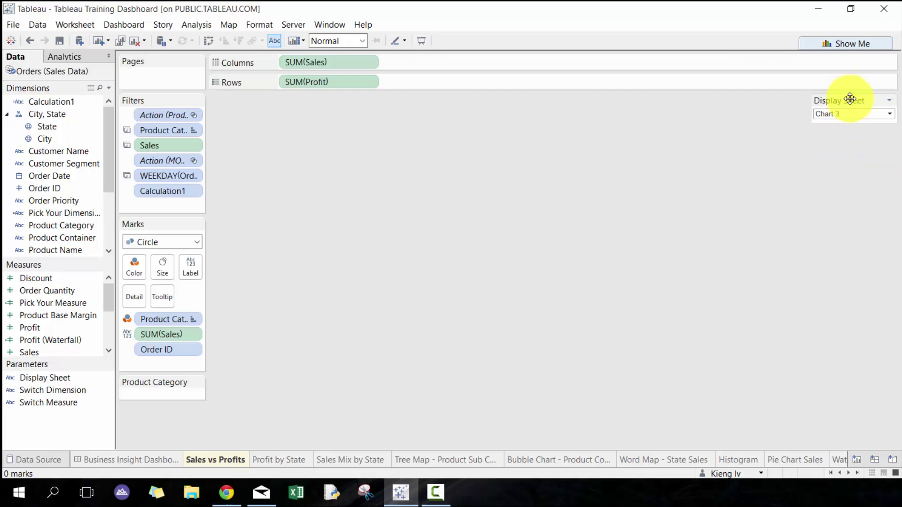
click(841, 115)
click(839, 115)
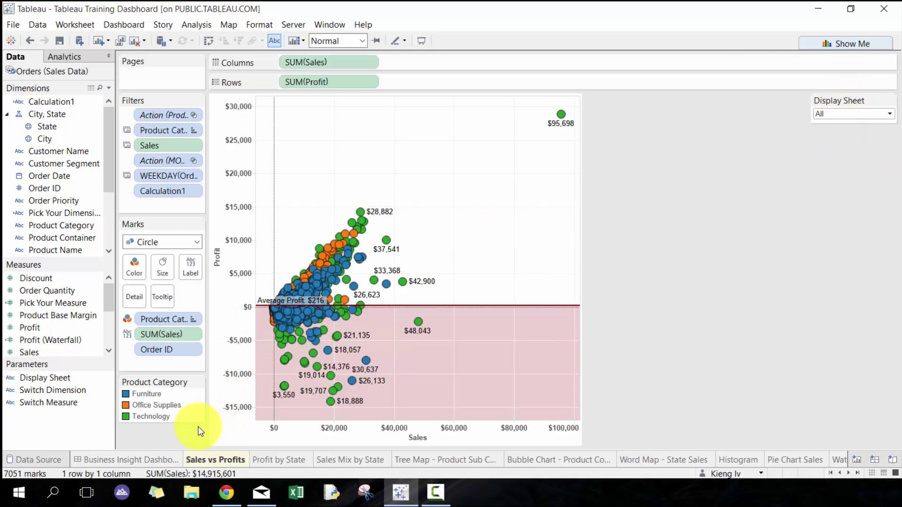
Open Regional Sales from the dashboard and filter it on Calculation1 to All and Chart 2.
click(156, 460)
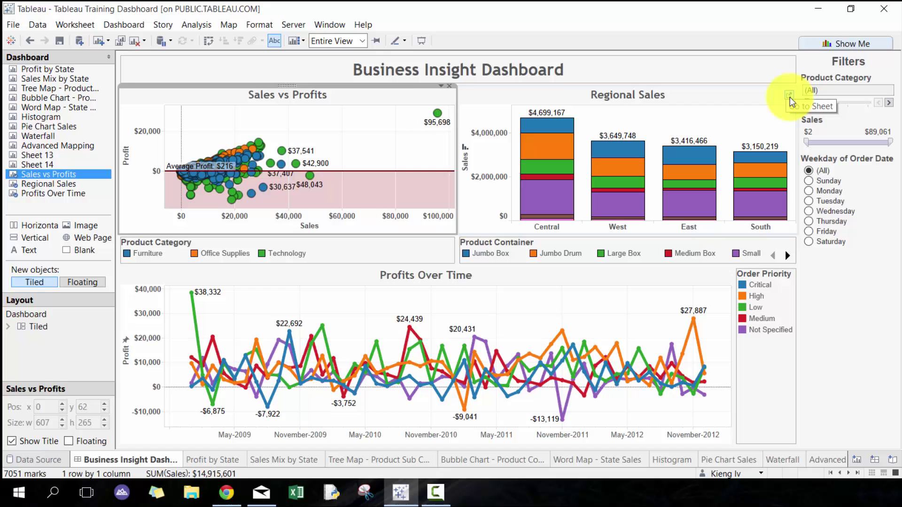
click(790, 96)
drag(56, 102, 157, 200)
click(411, 111)
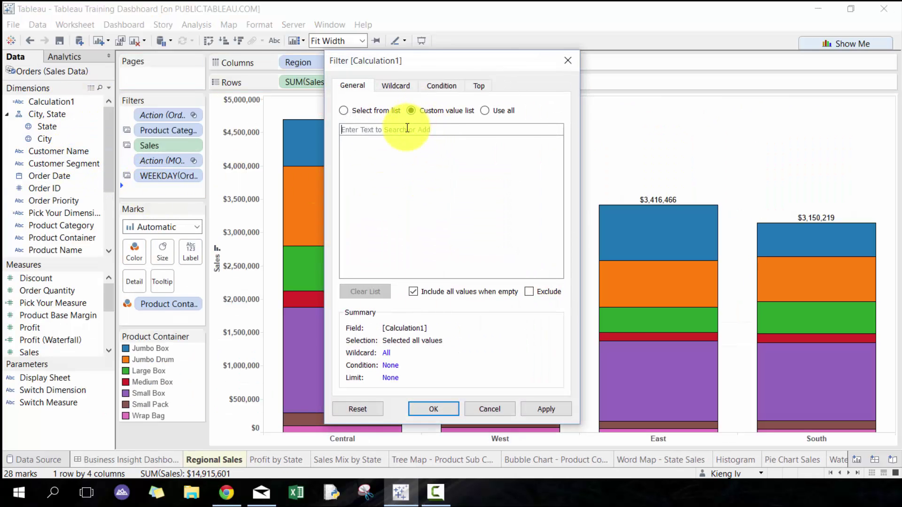
text(All)
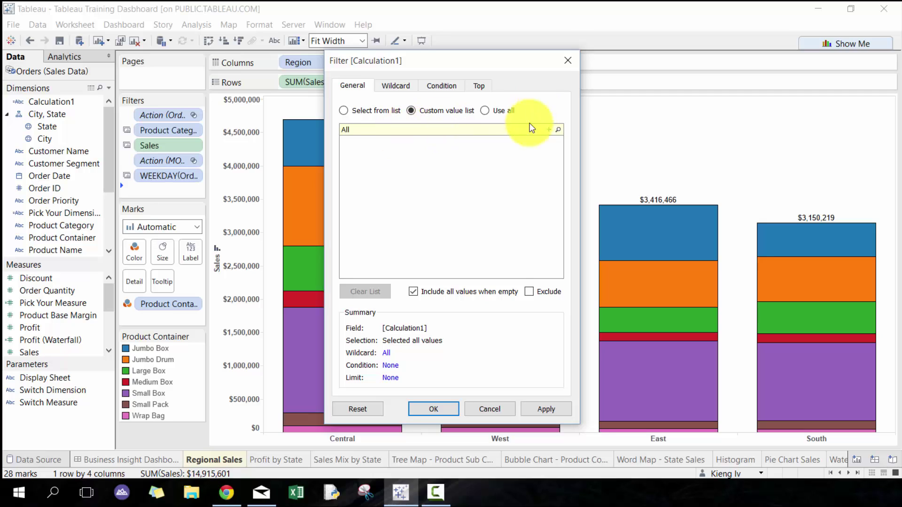
click(548, 130)
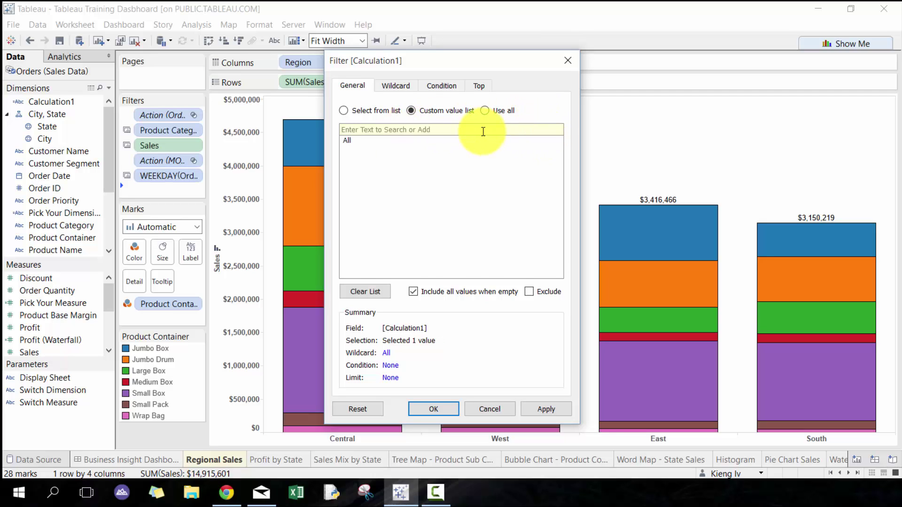
text(Chart)
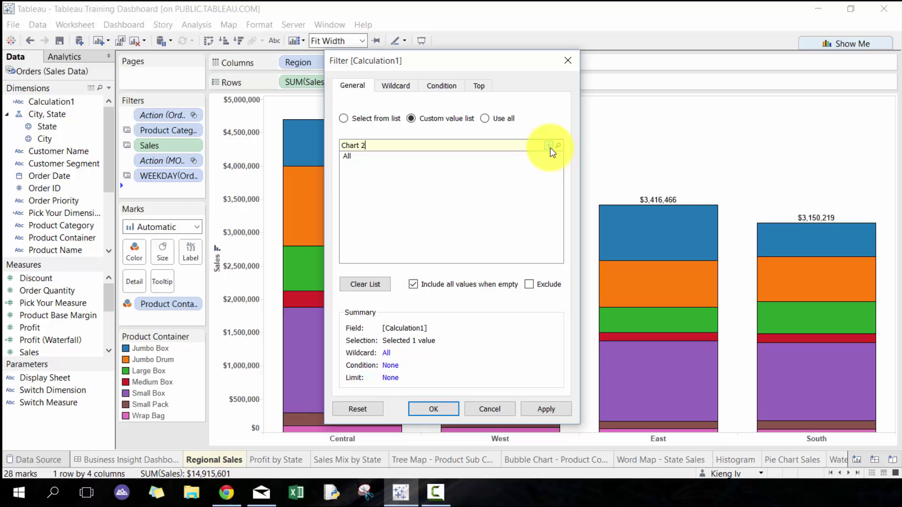
text( 2)
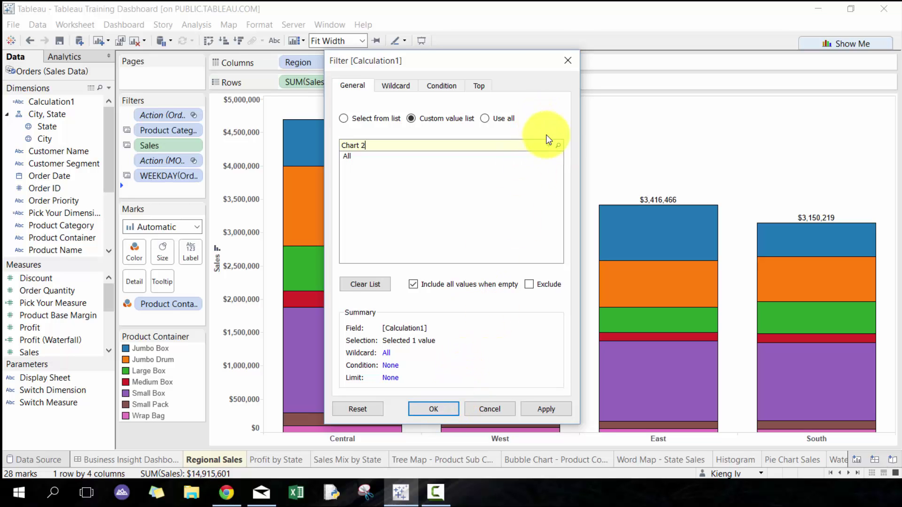
click(549, 145)
click(443, 415)
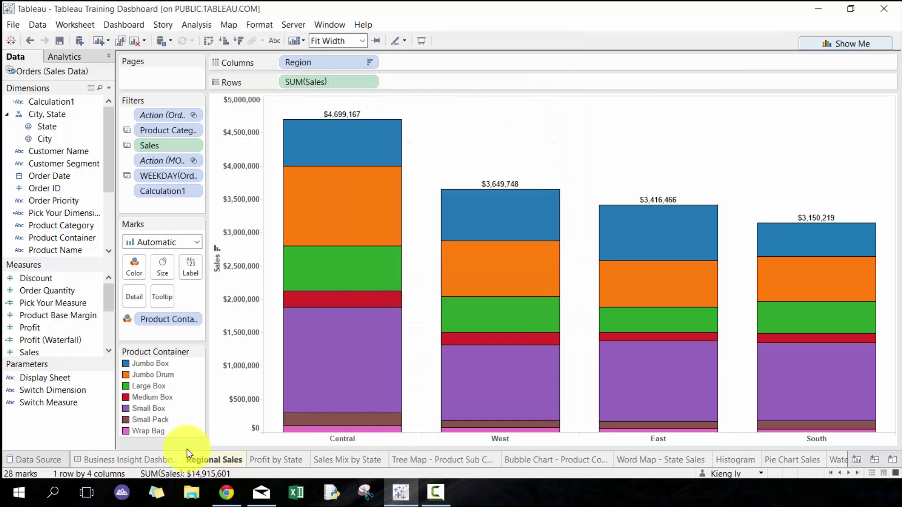
Open the Profits Over Time worksheet from the Business Insight Dashboard.
click(173, 459)
click(727, 286)
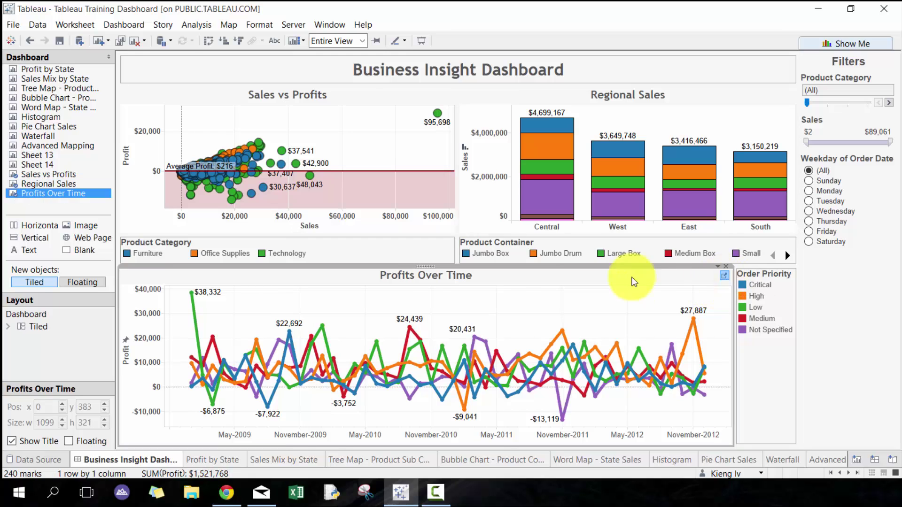
click(724, 275)
Filter Profits Over Time on Calculation1 to All and Chart 3, then return to the dashboard.
drag(49, 102, 173, 195)
click(411, 112)
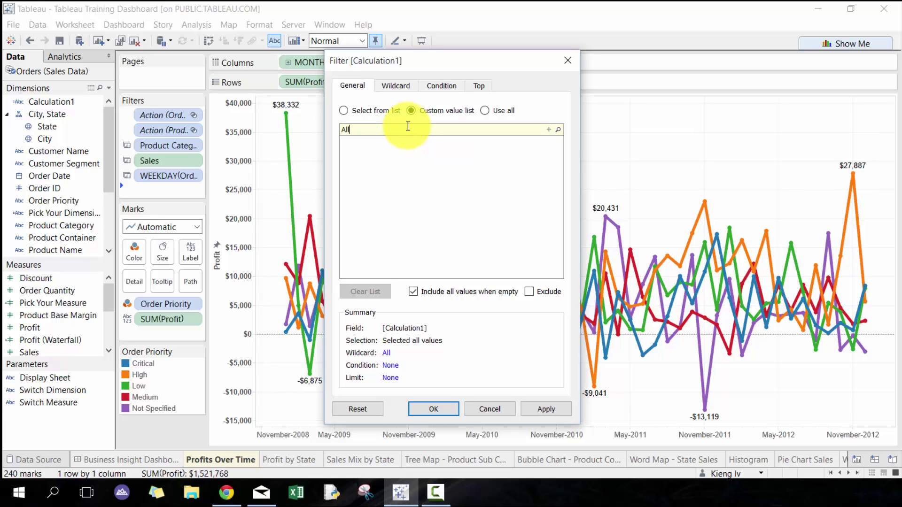
text(All)
click(548, 130)
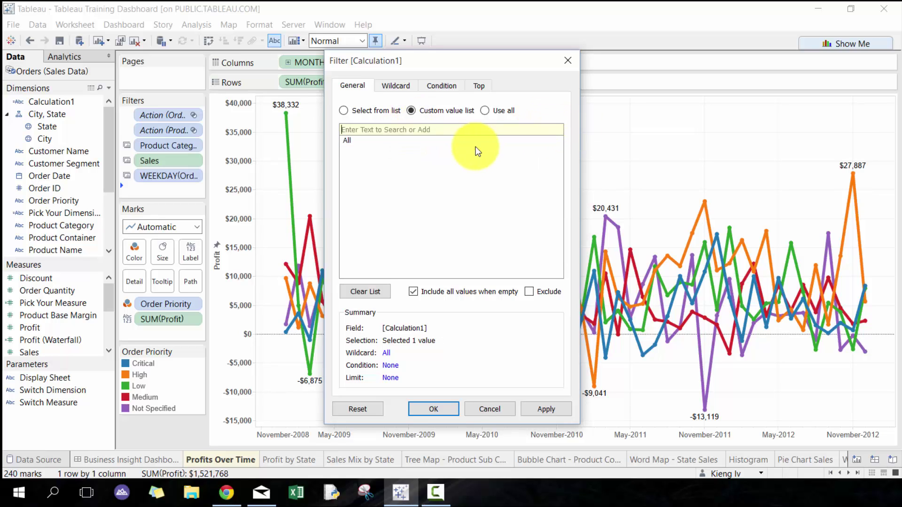
text(Chart )
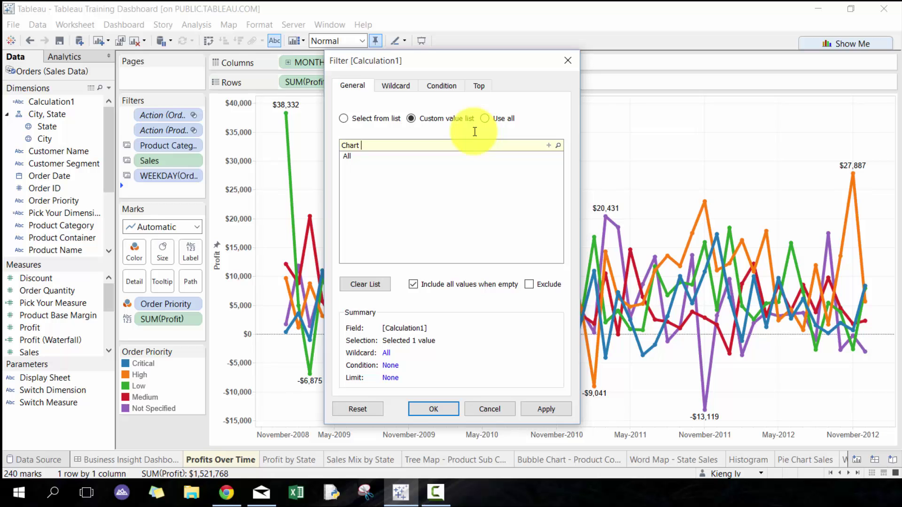
text(3)
click(548, 145)
click(433, 409)
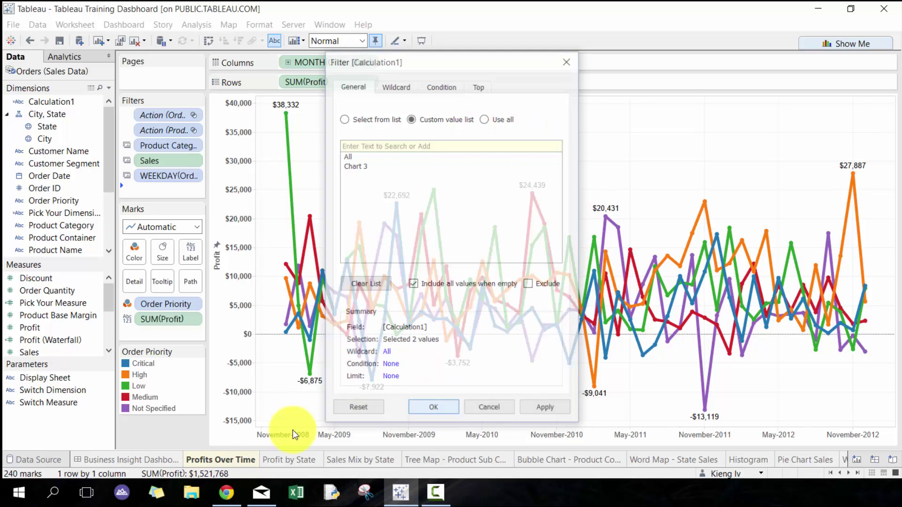
click(156, 461)
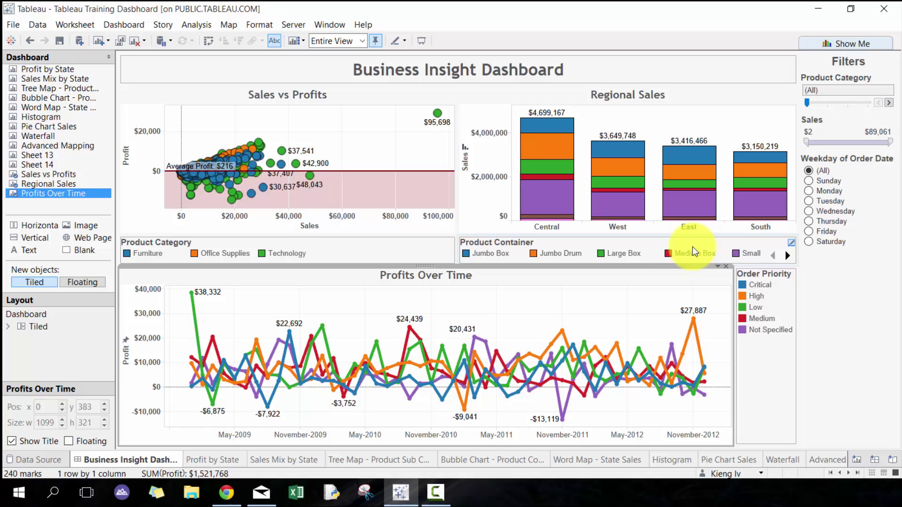
Add the Display Sheet control via the Profits Over Time zone menu's Parameters > Display Sheet.
click(718, 266)
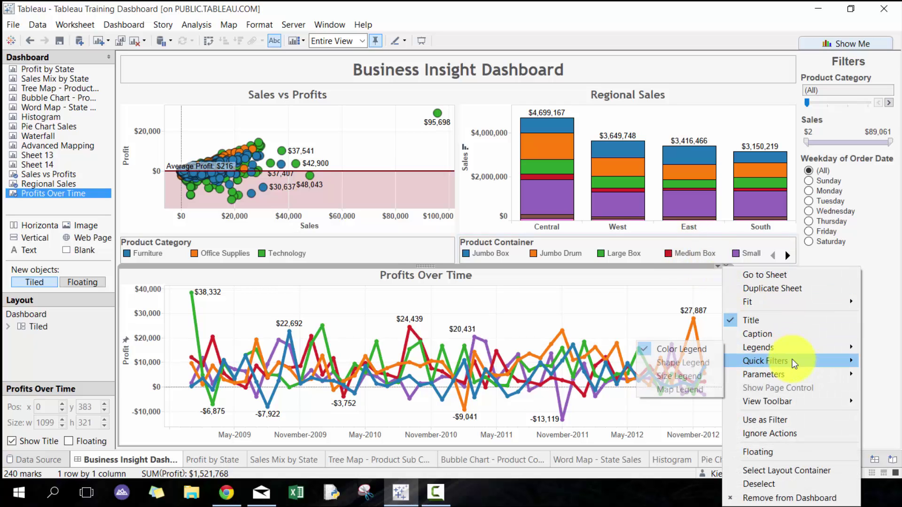
click(683, 376)
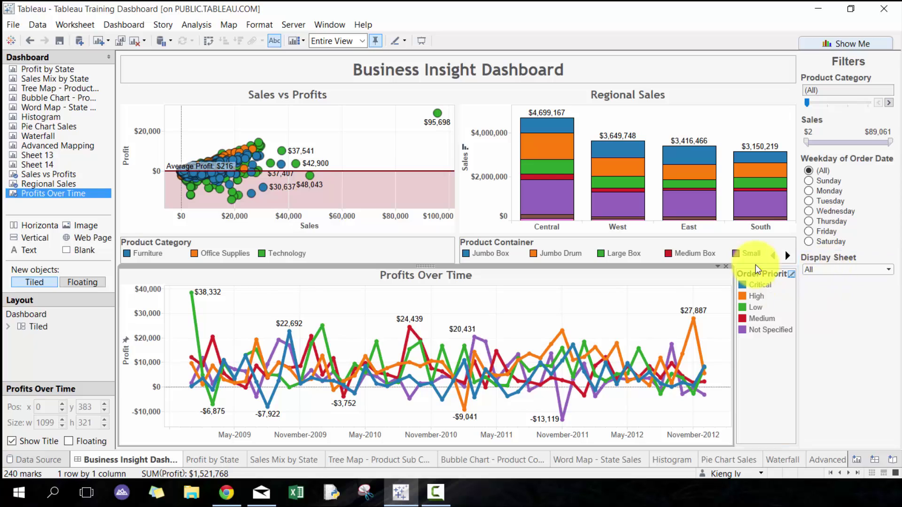
click(862, 270)
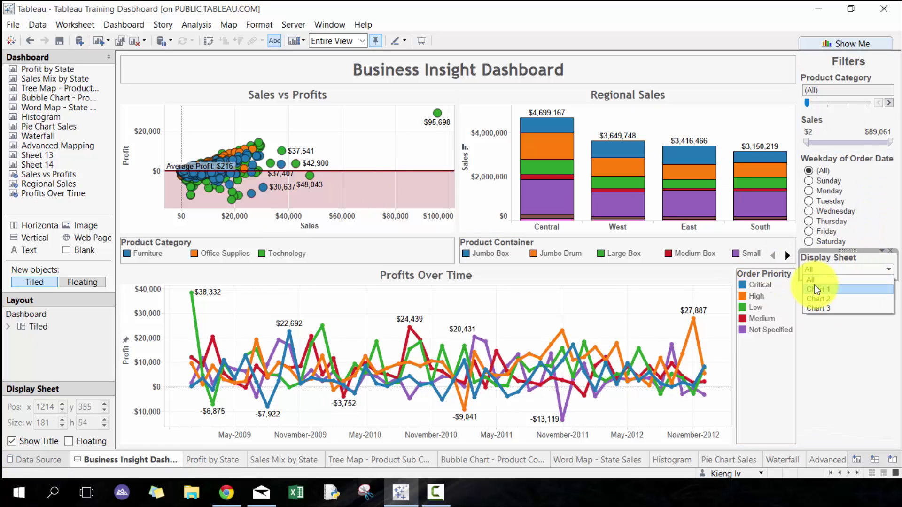
click(816, 289)
click(836, 266)
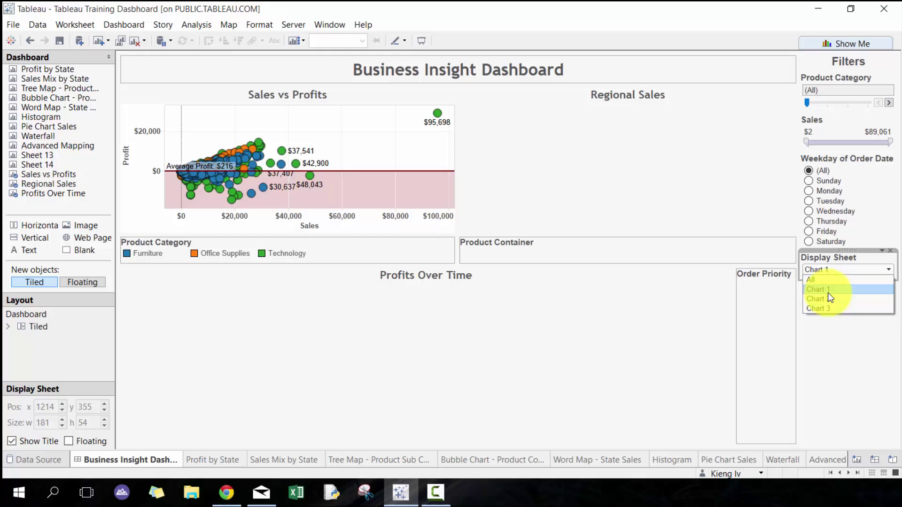
click(828, 297)
click(872, 272)
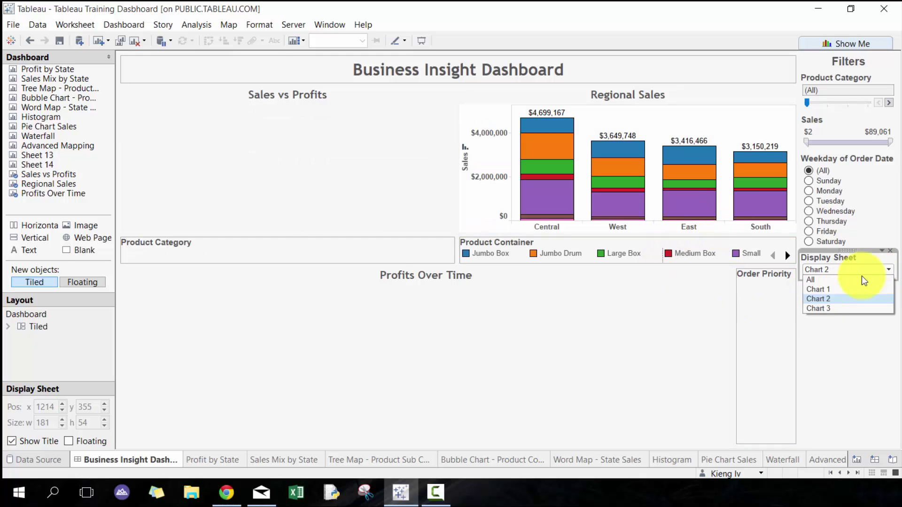
click(828, 304)
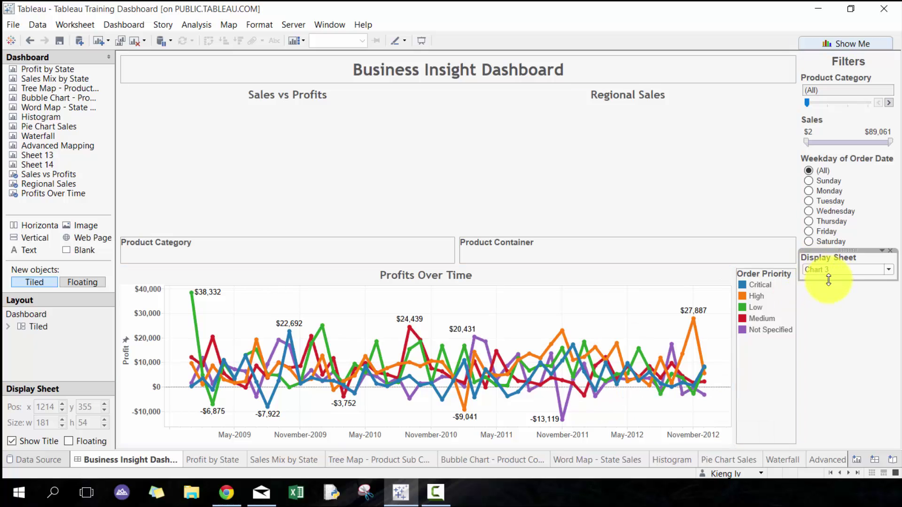
click(817, 270)
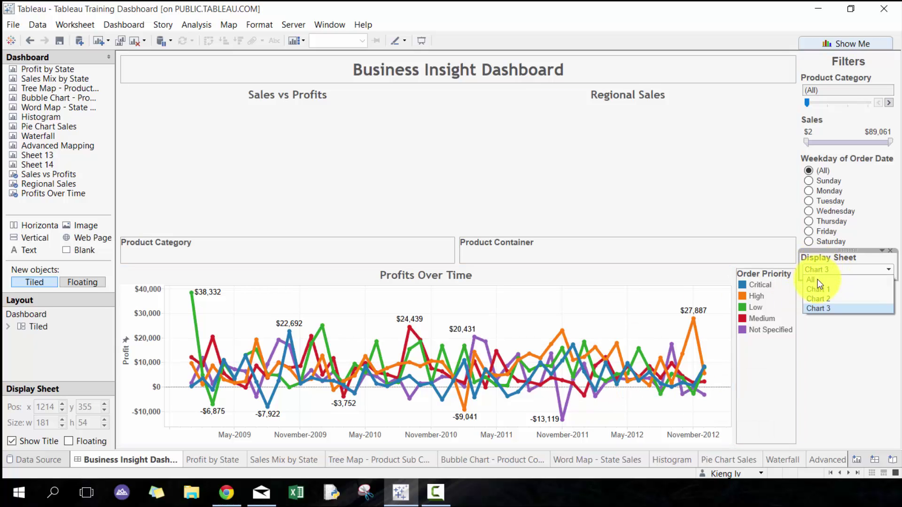
click(818, 280)
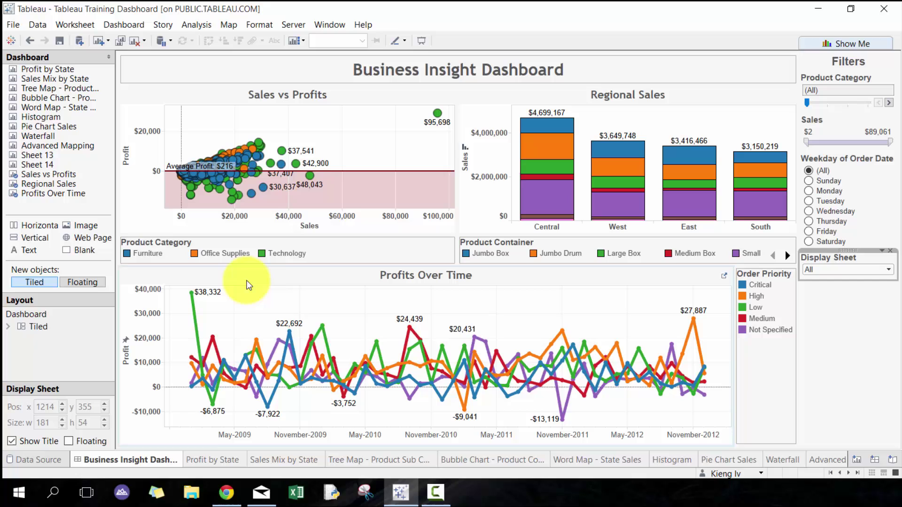
Insert a Vertical container and place the Tree Map - Product Sub Category sheet, wider, right of Profits Over Time.
mouse_move(62, 121)
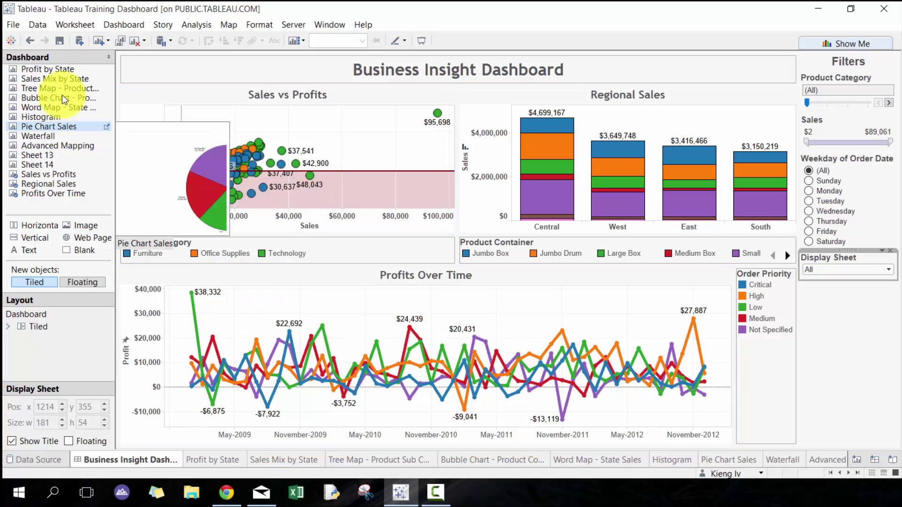
drag(48, 237, 363, 332)
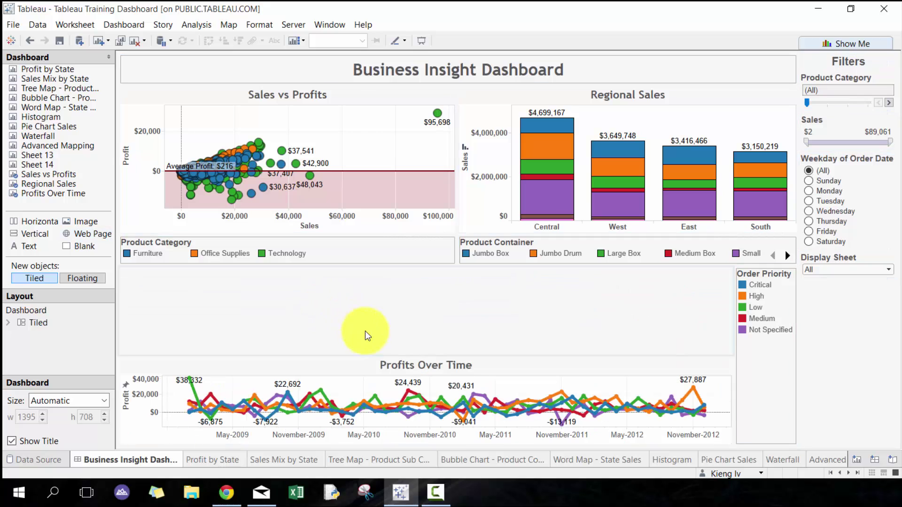
click(388, 363)
drag(411, 355, 357, 323)
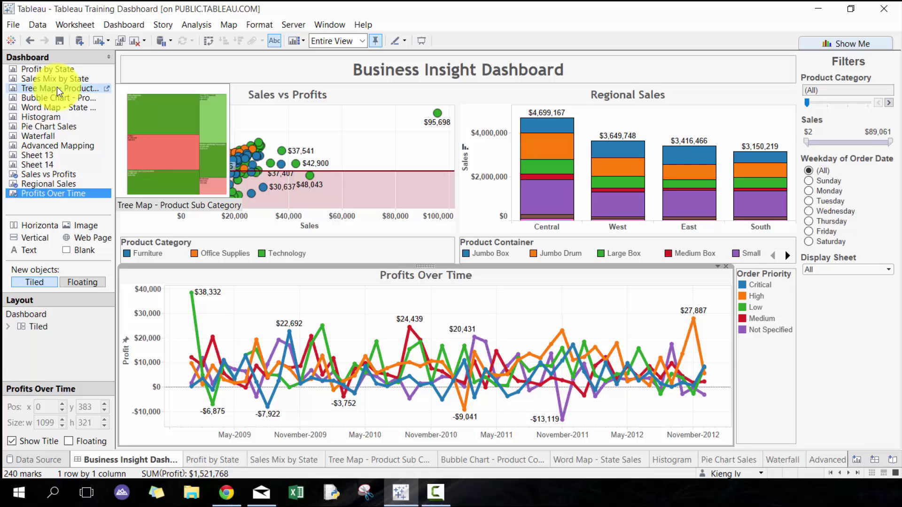
drag(57, 86, 695, 343)
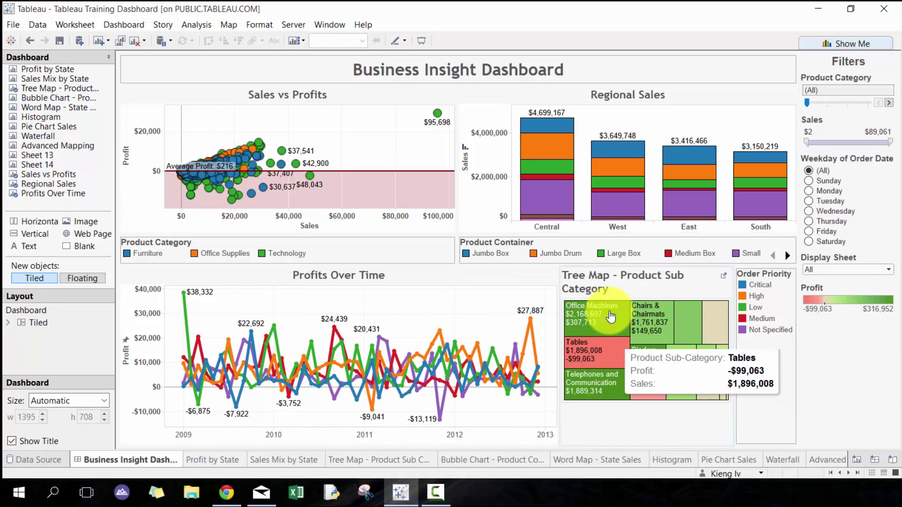
drag(560, 342, 449, 343)
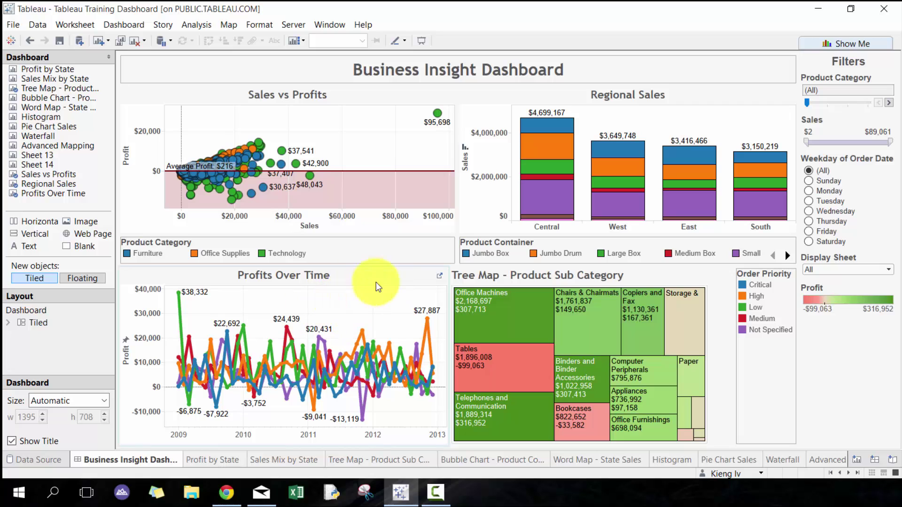
Set the dashboard's Display Sheet control to Chart 1, undoing an accidental switch back to All.
click(836, 272)
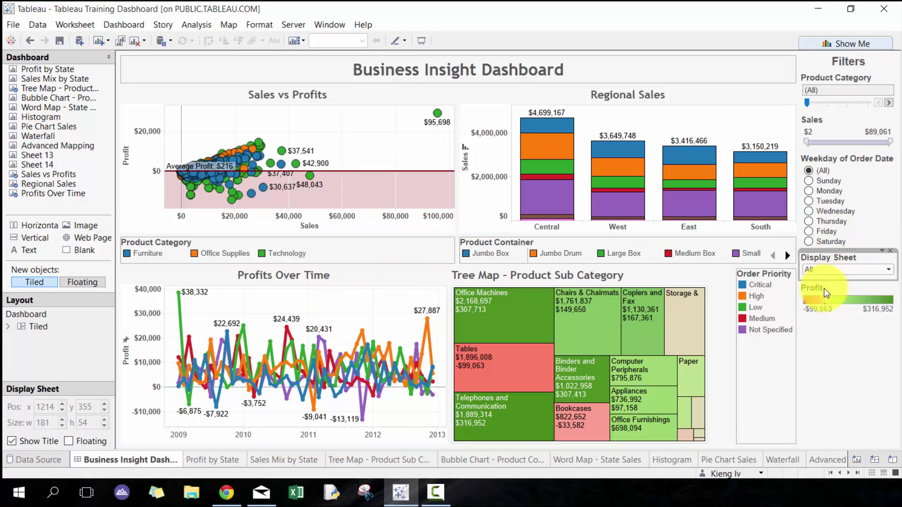
click(842, 270)
click(820, 290)
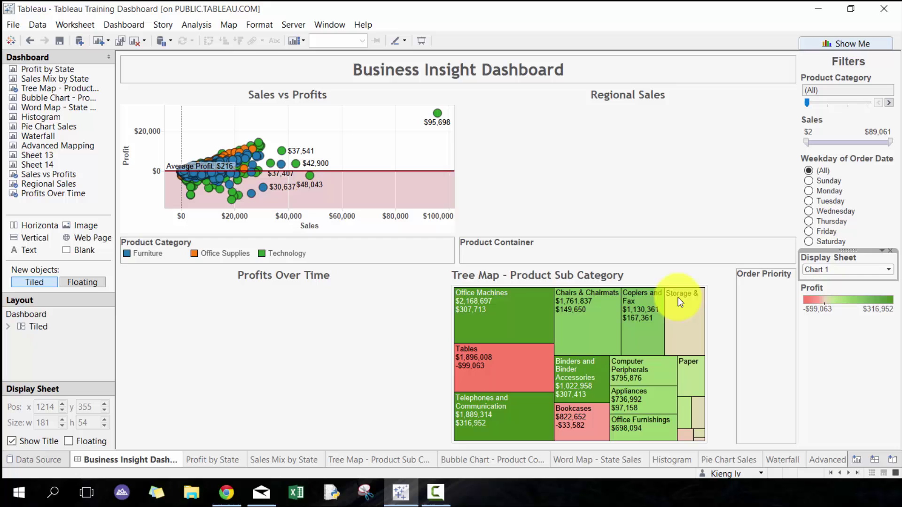
click(845, 269)
click(827, 281)
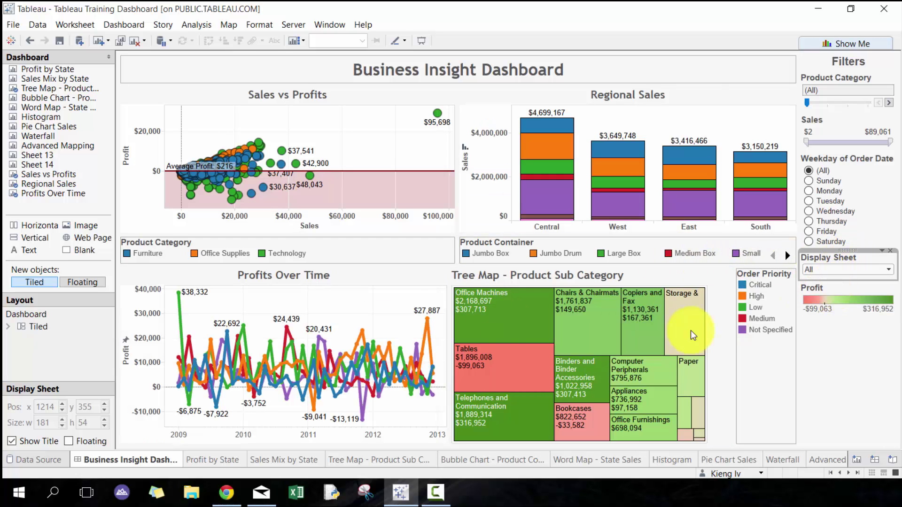
key(ctrl+z)
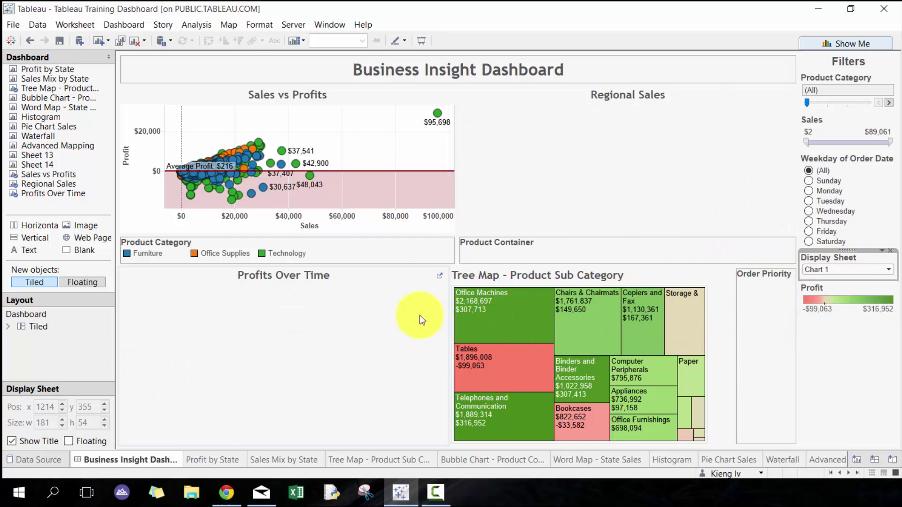
Hide the Profits Over Time title, then revisit the Display Sheet dropdown.
right_click(401, 281)
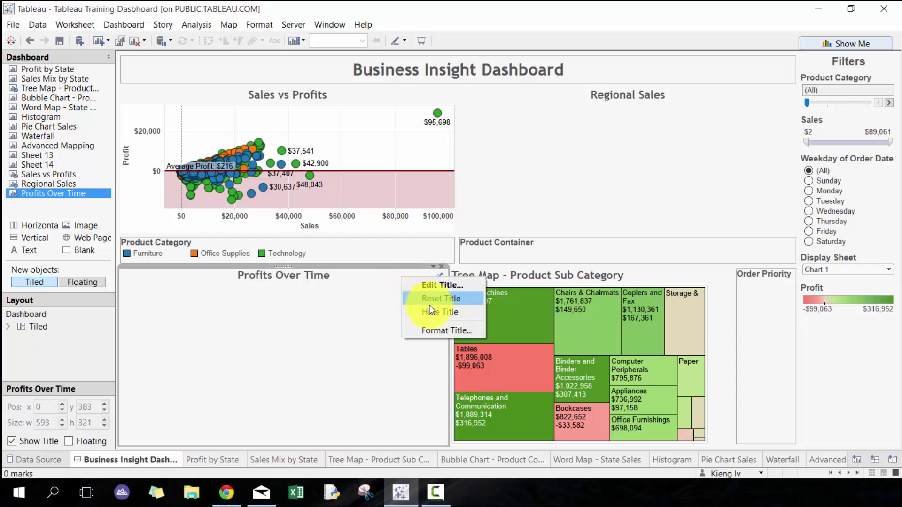
click(433, 308)
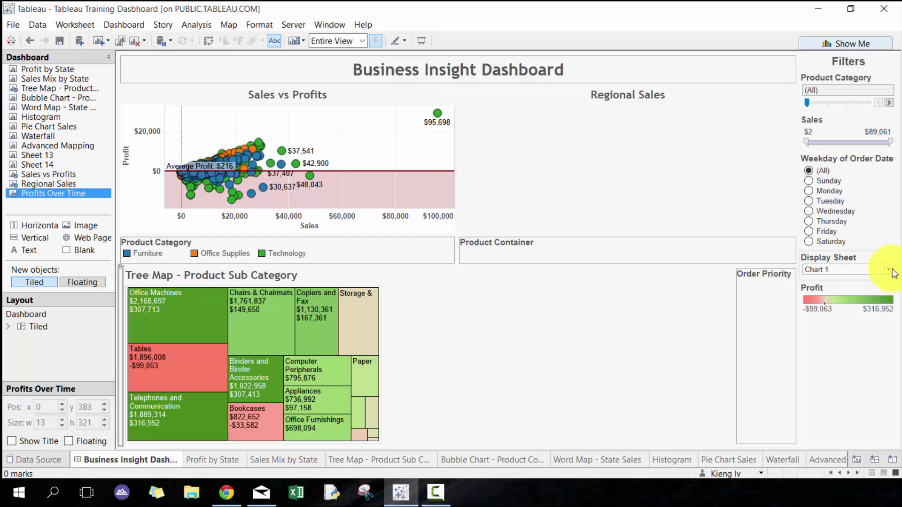
click(860, 269)
click(854, 284)
click(845, 277)
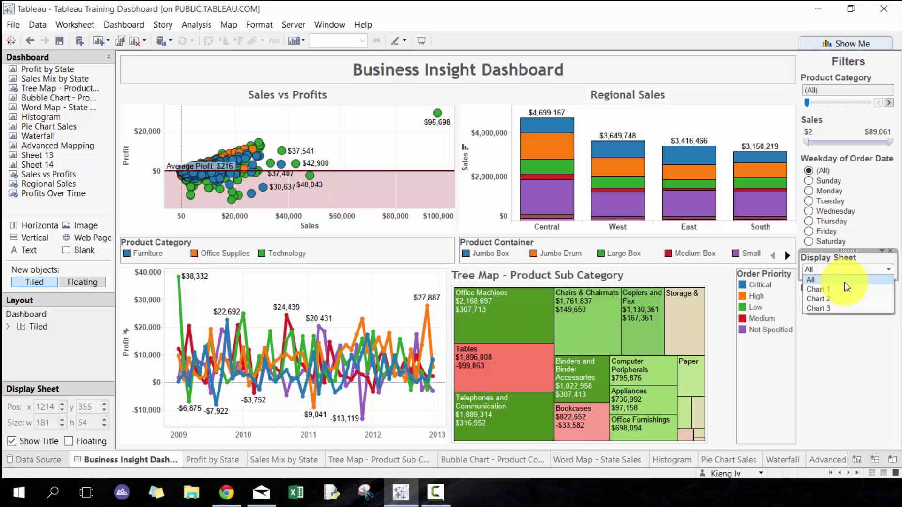
click(838, 280)
click(841, 269)
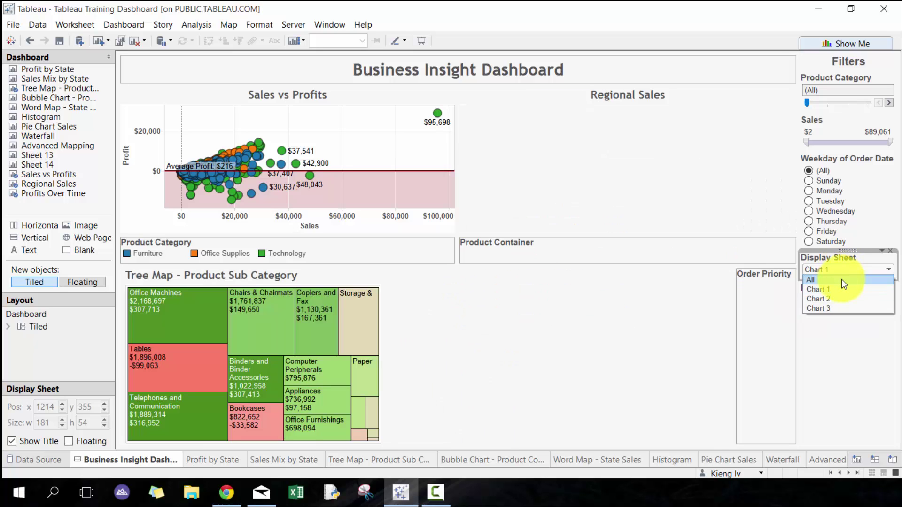
Choose All in Display Sheet to show all four charts, including the sub-category sales and profit tree map.
click(842, 280)
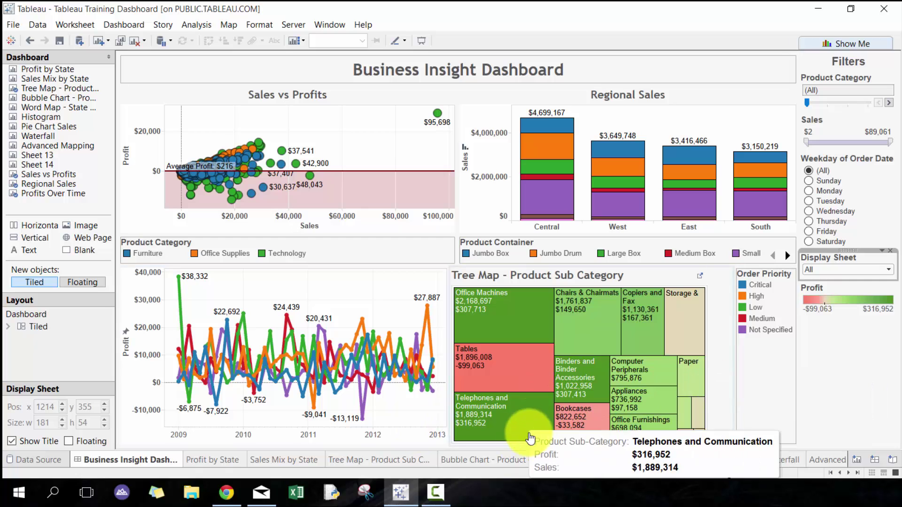
mouse_move(498, 388)
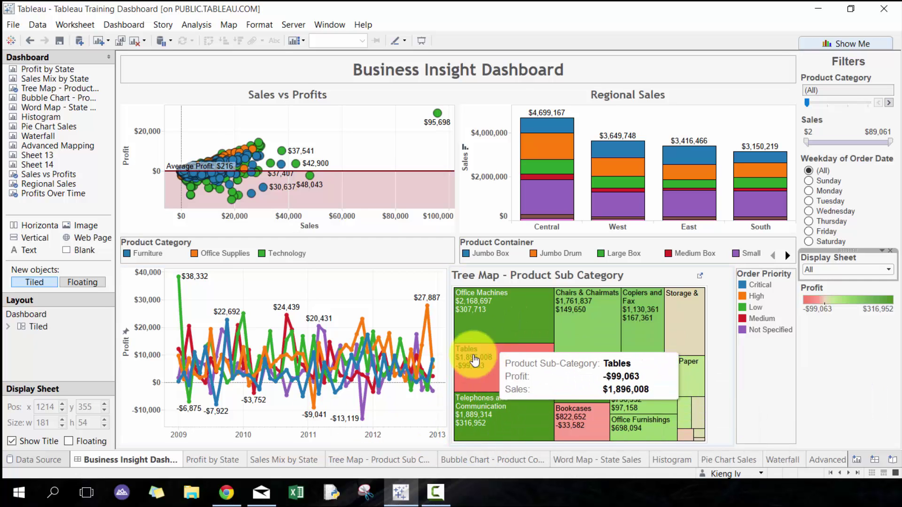
mouse_move(469, 337)
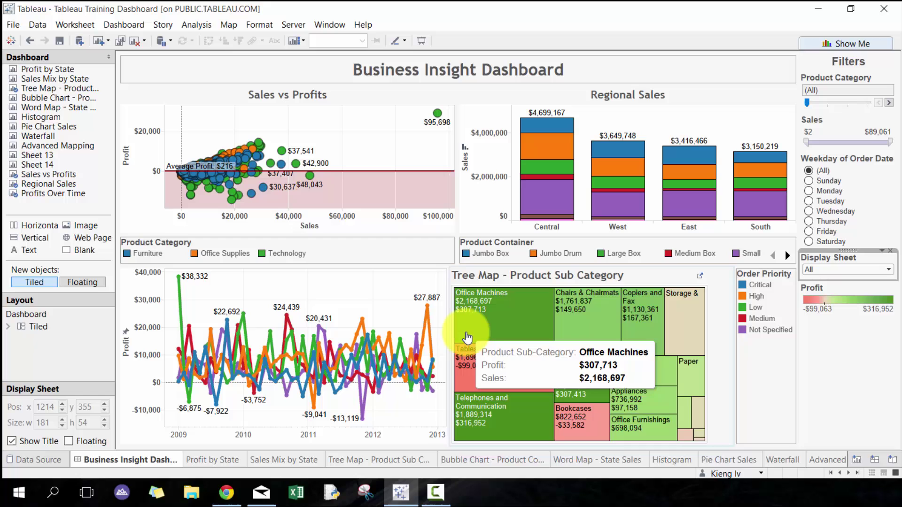